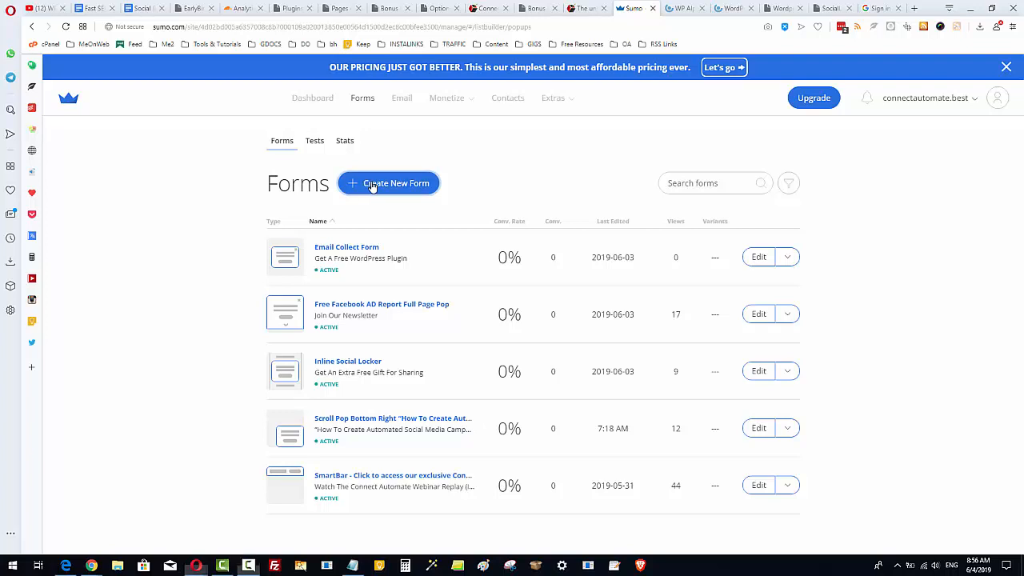
Create a new form and look through its first setup stages, returning to the goal selection.
{"action": "left_click", "coordinate": [372, 184]}
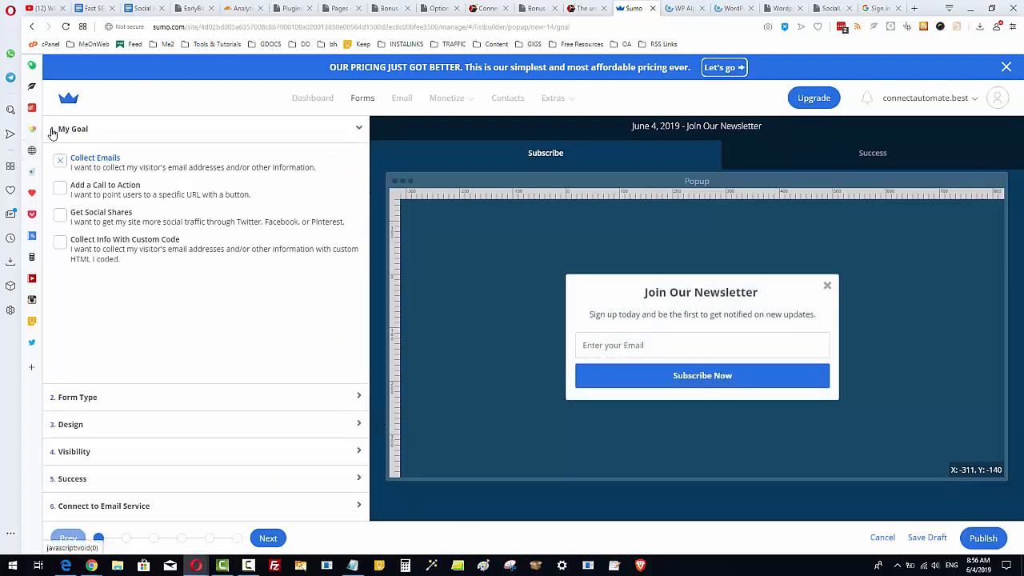
{"action": "left_click", "coordinate": [270, 539]}
{"action": "left_click", "coordinate": [274, 542]}
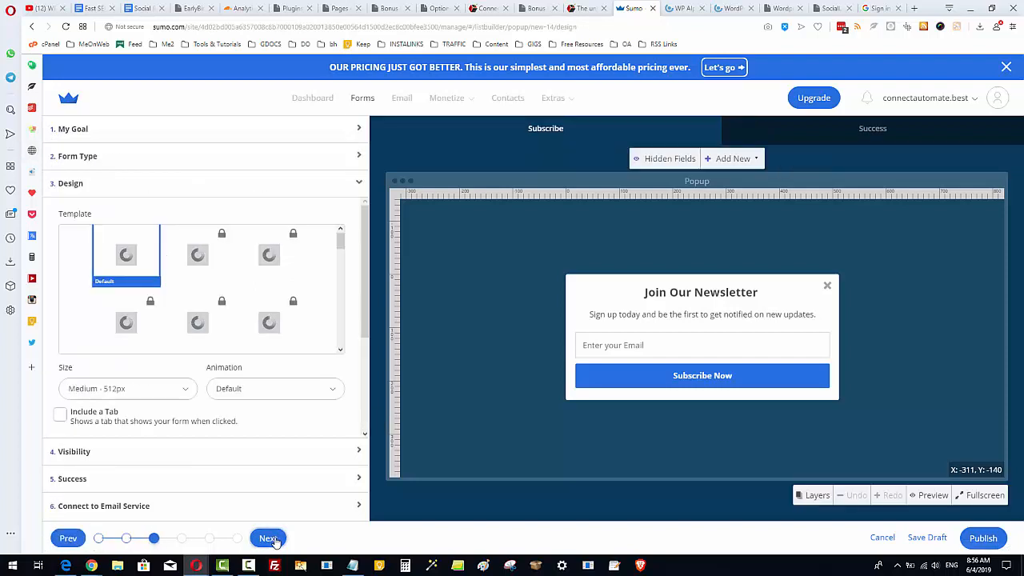
{"action": "left_click", "coordinate": [270, 539]}
{"action": "left_click", "coordinate": [70, 539]}
{"action": "left_click", "coordinate": [71, 539]}
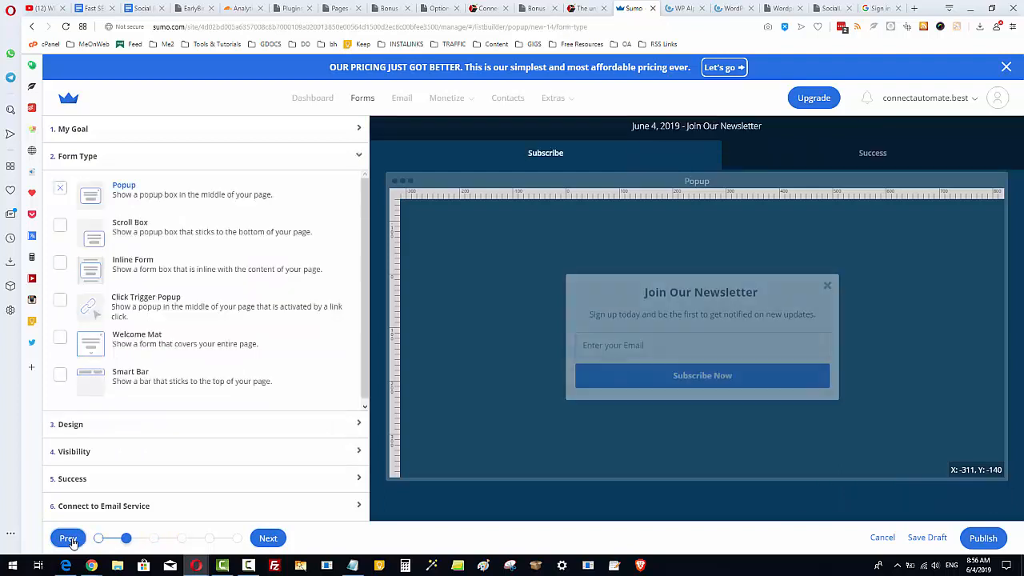
{"action": "left_click", "coordinate": [70, 540]}
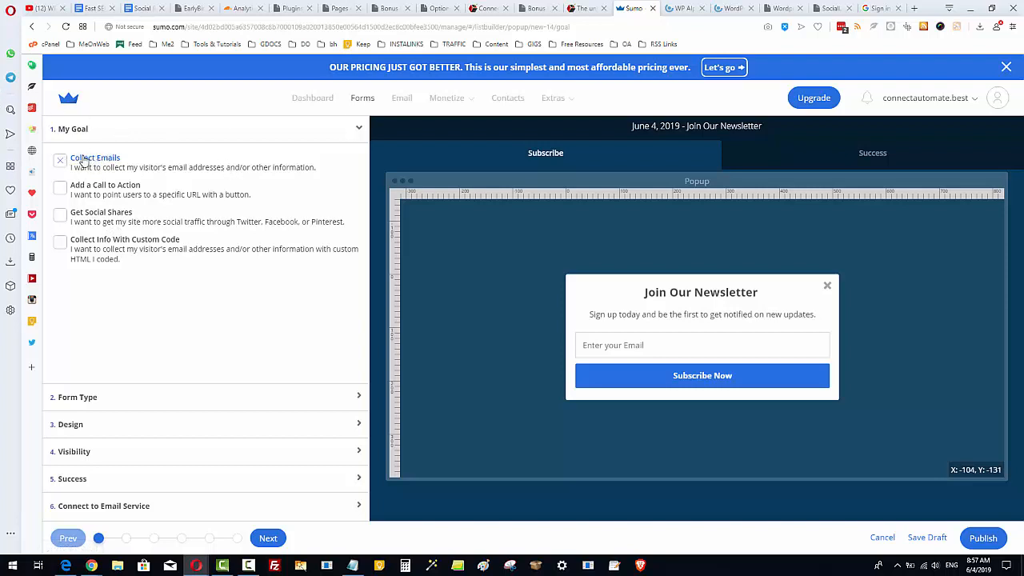
Keep Collect Emails as the goal, choose Welcome Mat as the form type and proceed to the design stage.
{"action": "left_click", "coordinate": [269, 541]}
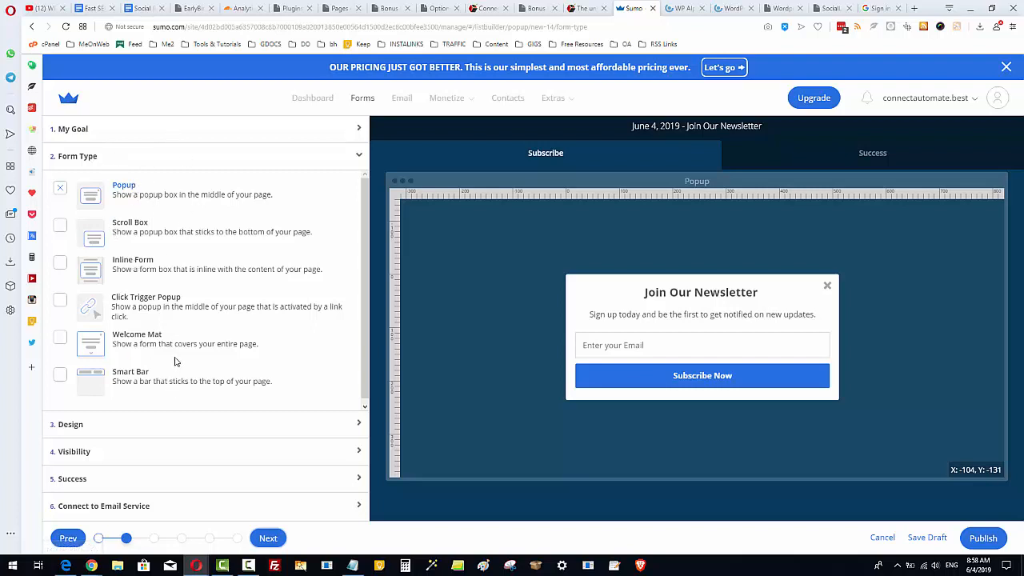
{"action": "left_click", "coordinate": [60, 338]}
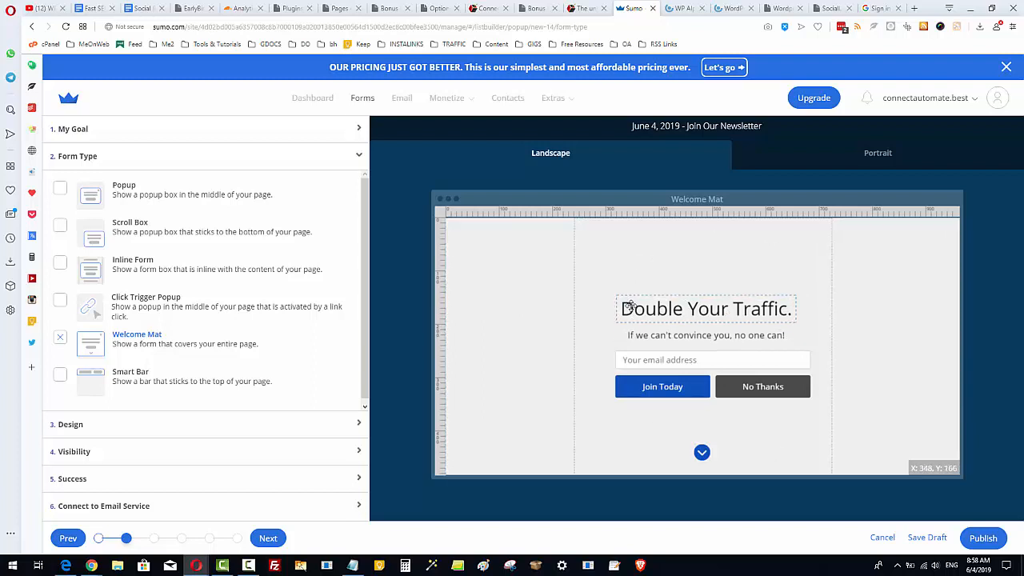
{"action": "left_click", "coordinate": [269, 538]}
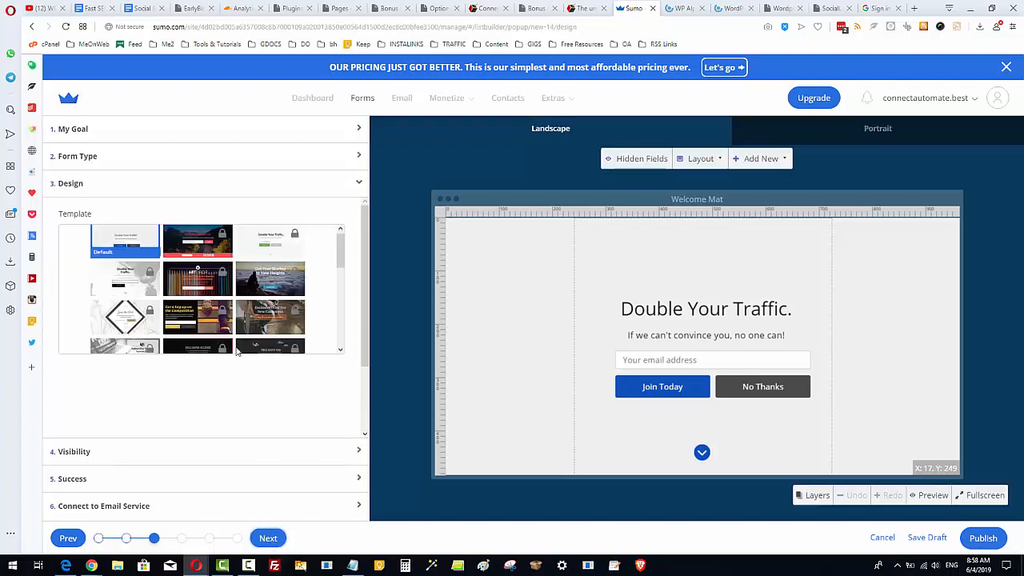
Browse the Welcome Mat templates and preview the default design on the website, returning to the form editor.
{"action": "left_click_drag", "start_coordinate": [343, 252], "coordinate": [344, 245]}
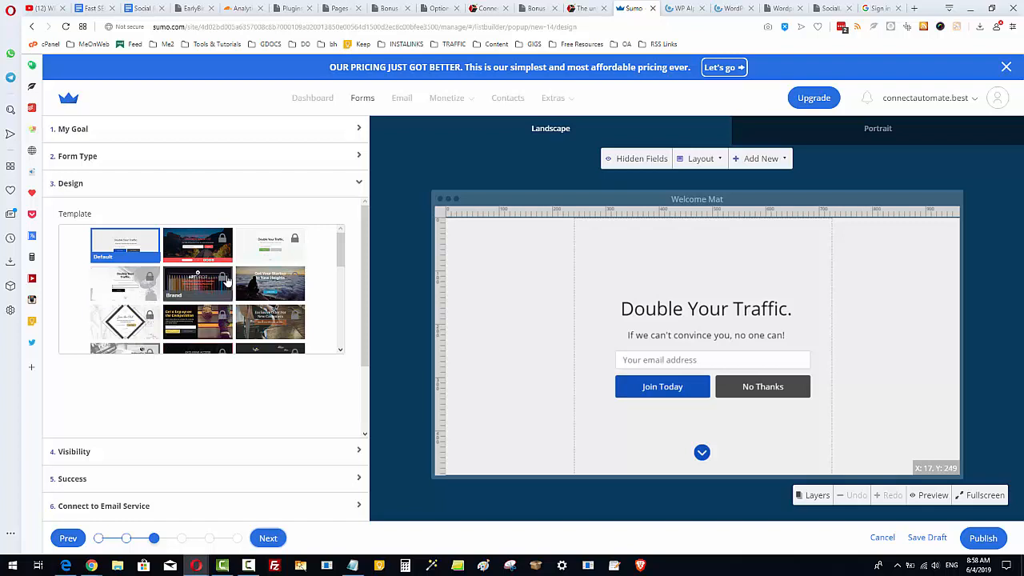
{"action": "mouse_move", "coordinate": [341, 248]}
{"action": "left_mouse_down"}
{"action": "mouse_move", "coordinate": [355, 355]}
{"action": "mouse_move", "coordinate": [352, 238]}
{"action": "mouse_move", "coordinate": [348, 245]}
{"action": "left_mouse_up"}
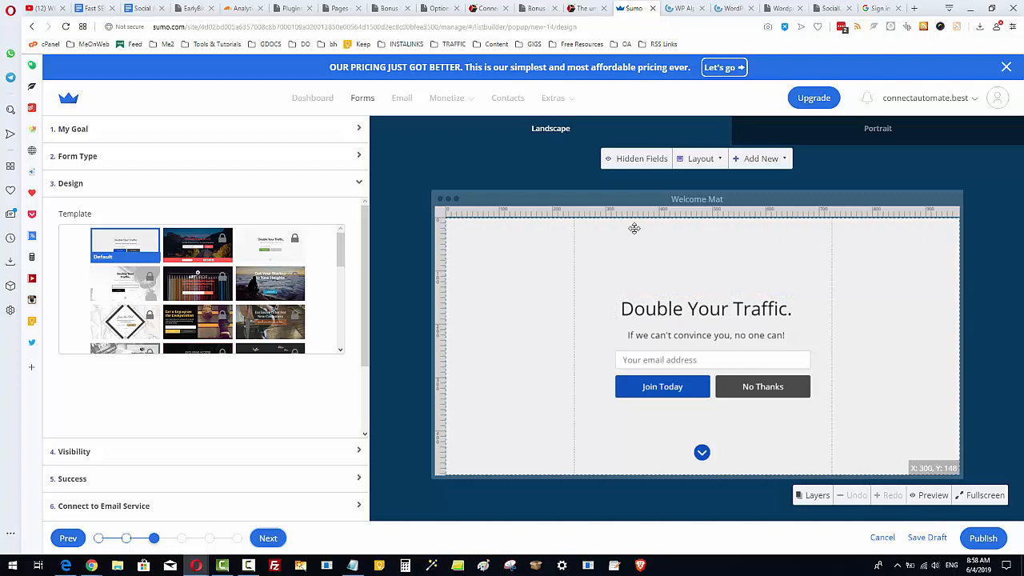
{"action": "left_click", "coordinate": [927, 495]}
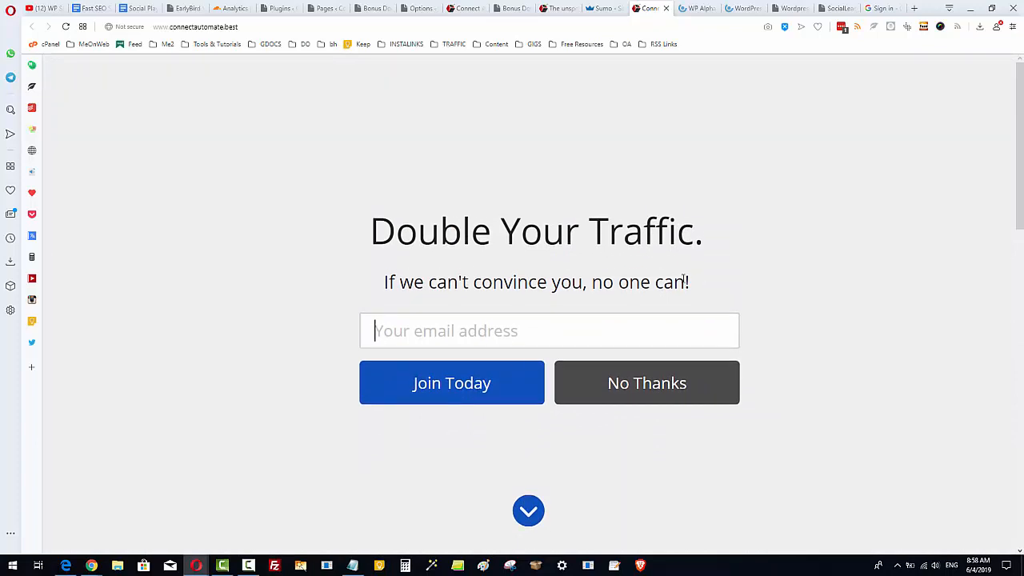
{"action": "left_click", "coordinate": [666, 9]}
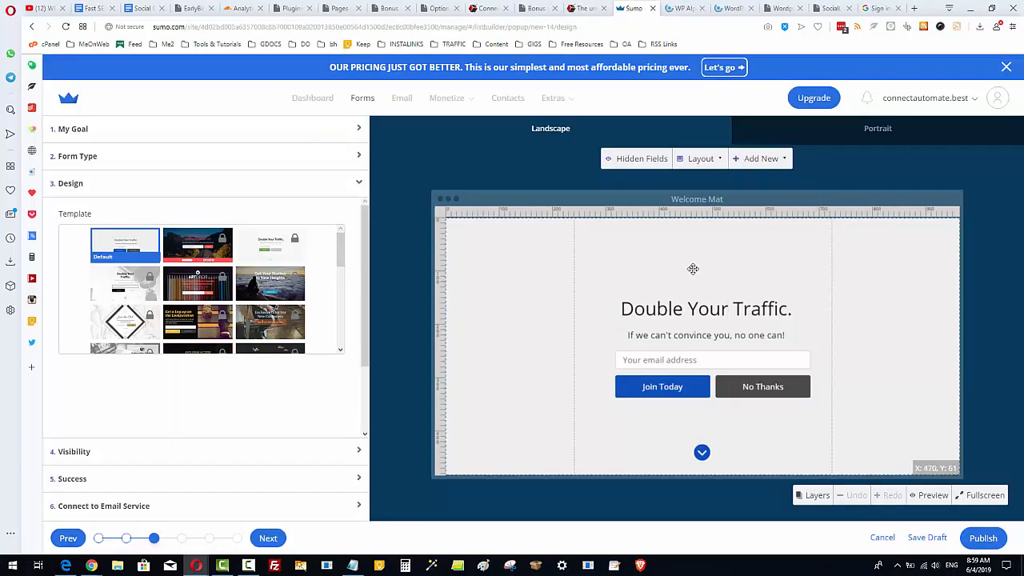
Replace the heading with "Get A Free Wordpress Plugin" and move it up clear of the subheading.
{"action": "left_click", "coordinate": [686, 310]}
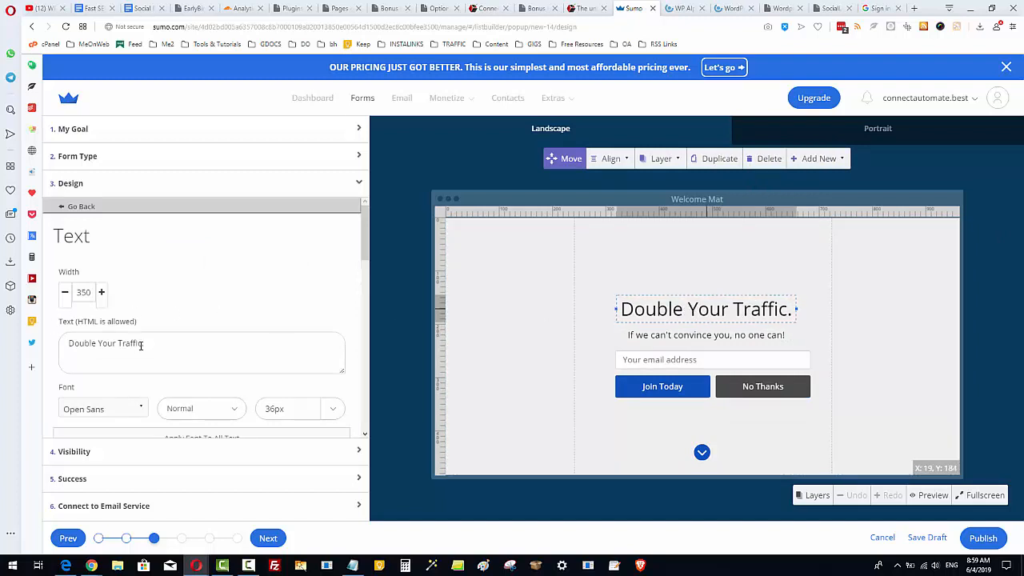
{"action": "left_click_drag", "start_coordinate": [141, 343], "coordinate": [60, 344]}
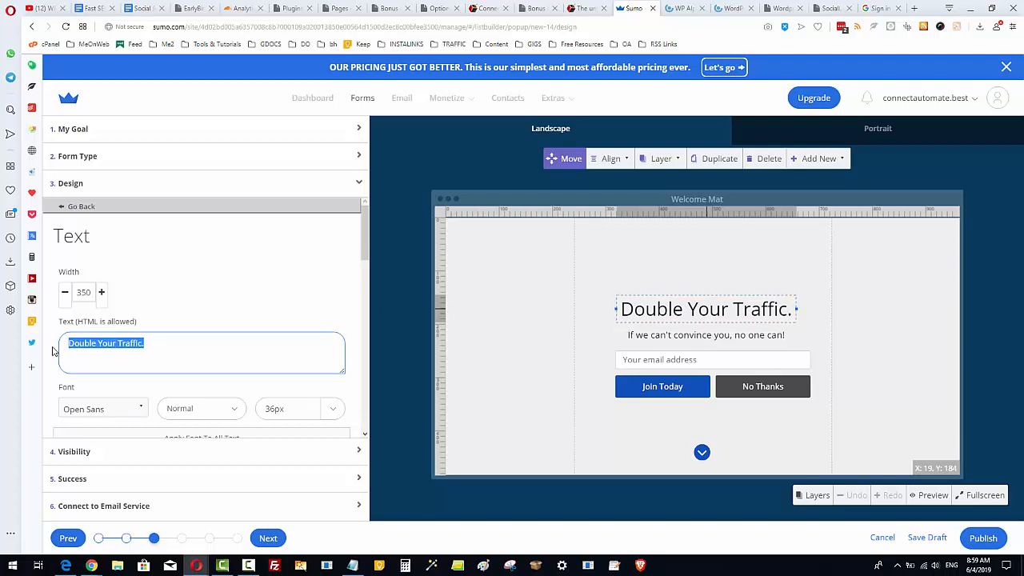
{"action": "type", "text": "Get A Free Wordpress Plugin"}
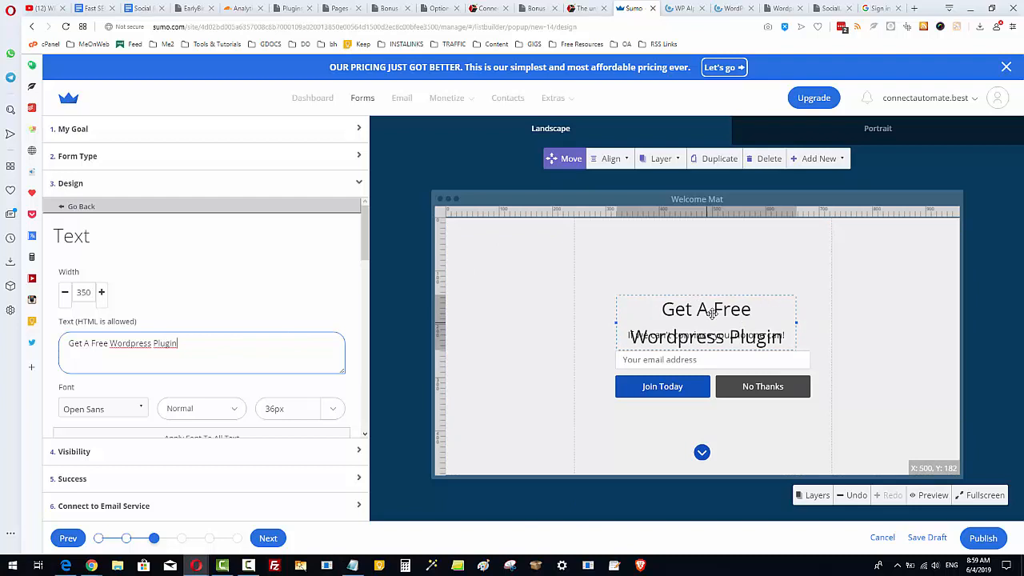
{"action": "mouse_move", "coordinate": [711, 313]}
{"action": "left_mouse_down"}
{"action": "mouse_move", "coordinate": [712, 278]}
{"action": "mouse_move", "coordinate": [713, 294]}
{"action": "left_mouse_up"}
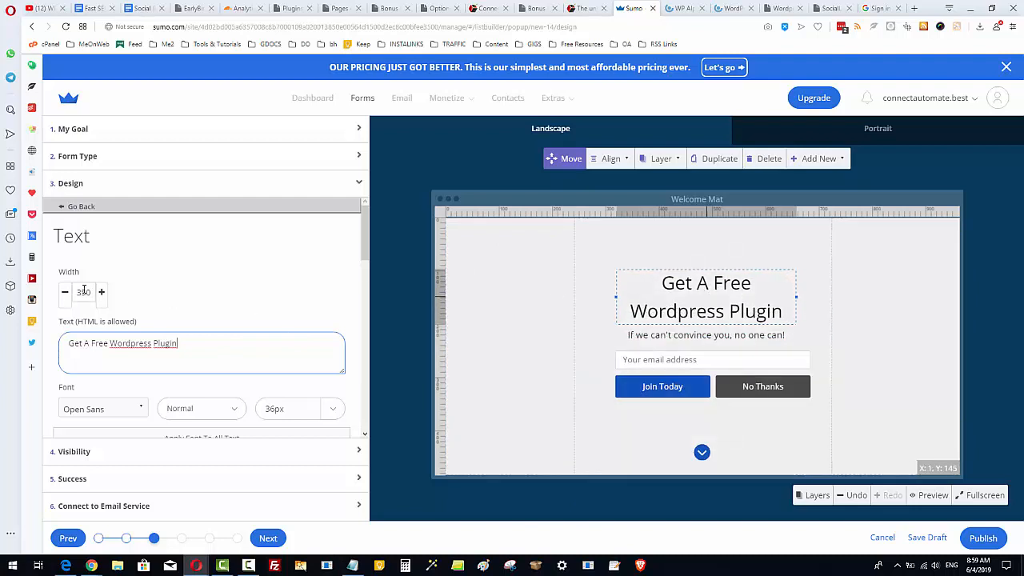
Set the heading's width to 450 and reposition it centred above the subheading.
{"action": "left_click_drag", "start_coordinate": [82, 292], "coordinate": [76, 291]}
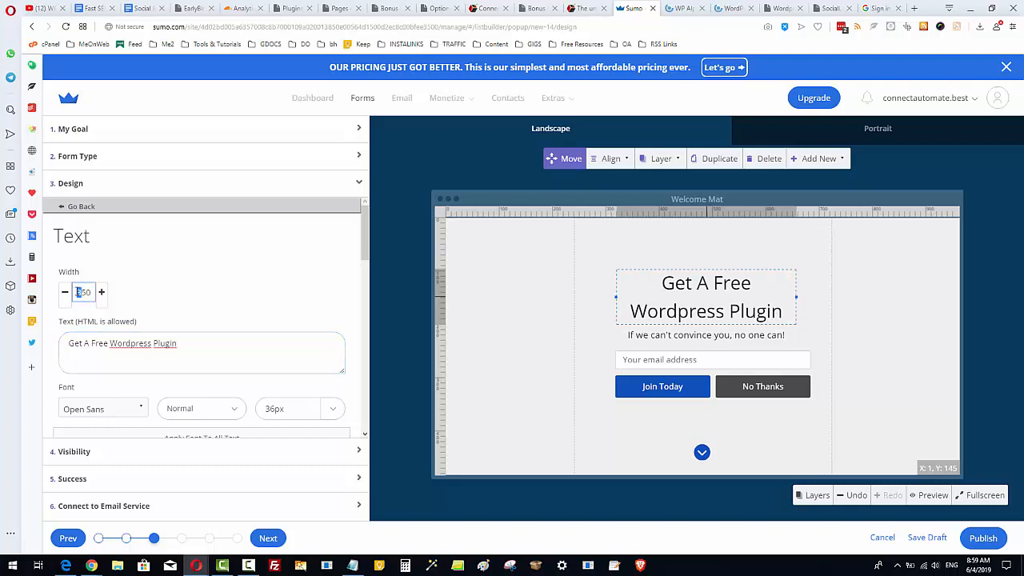
{"action": "type", "text": "4"}
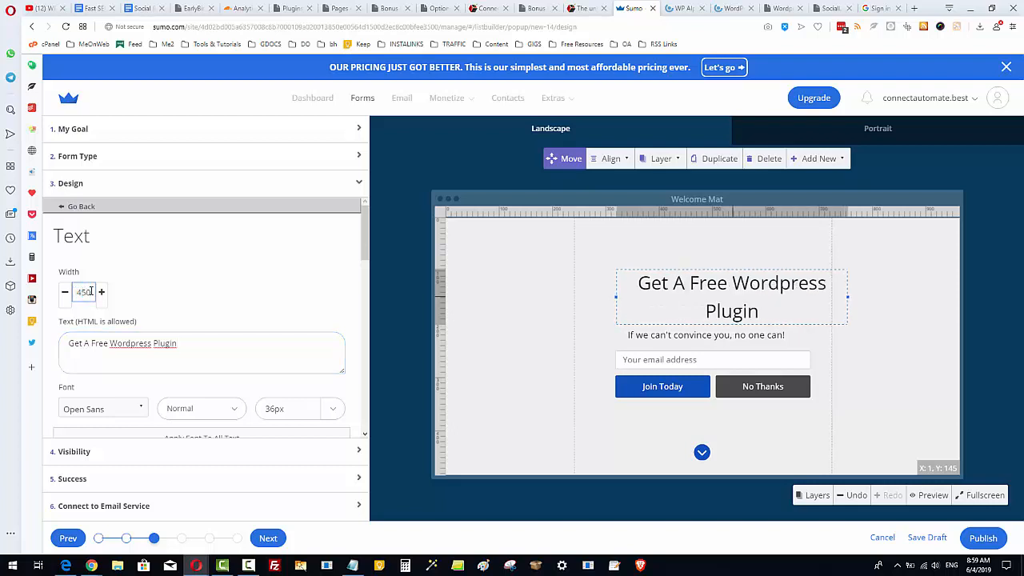
{"action": "left_click_drag", "start_coordinate": [752, 302], "coordinate": [729, 310]}
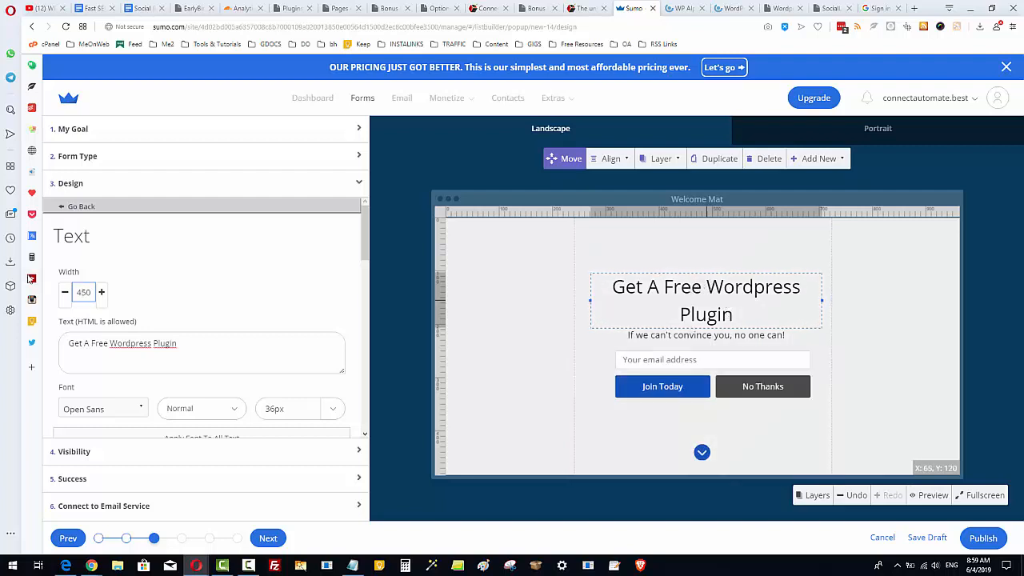
Set the heading's width to 350 and move it just above the subheading, roughly centred on the form.
{"action": "left_click_drag", "start_coordinate": [82, 291], "coordinate": [72, 298]}
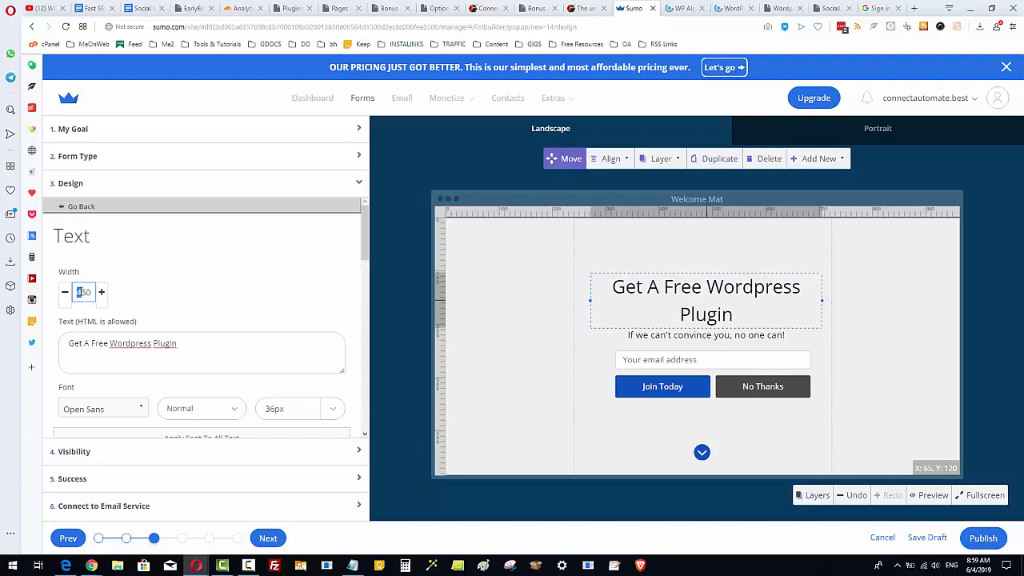
{"action": "type", "text": "3"}
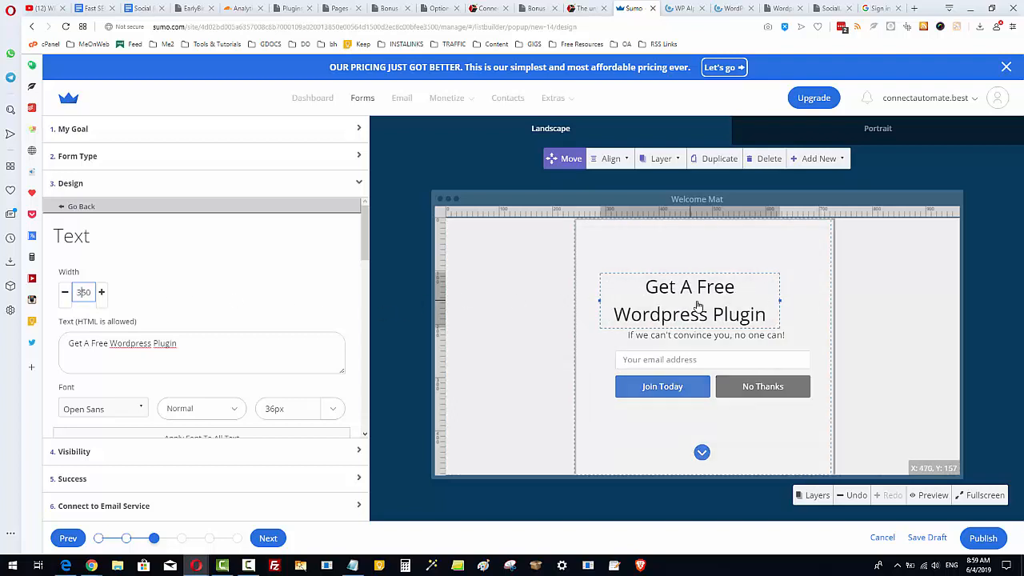
{"action": "left_click_drag", "start_coordinate": [702, 305], "coordinate": [711, 300]}
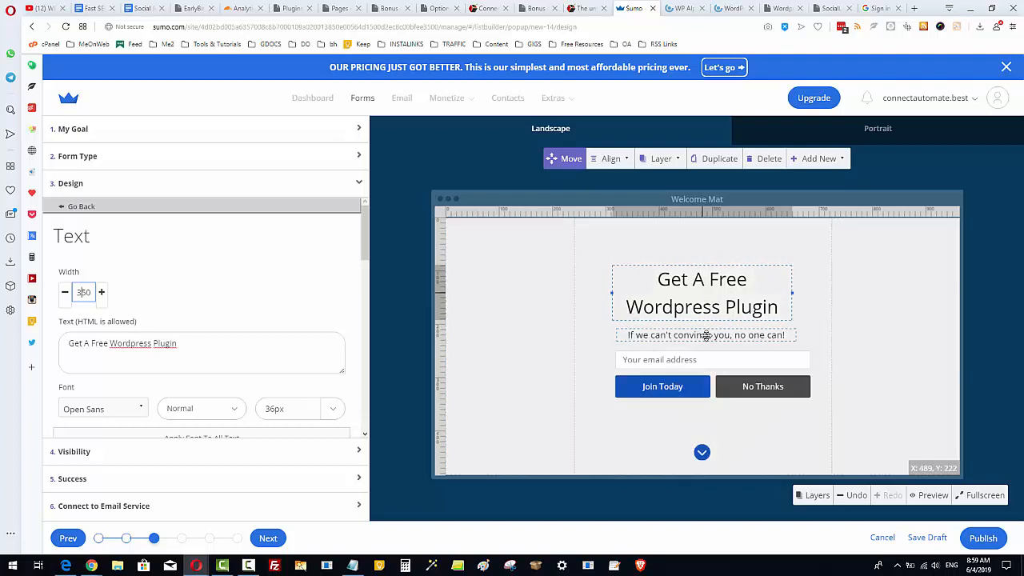
Set the font weight of the subheading "If we can't convince you, no one can!" to Semi-Bold.
{"action": "left_click", "coordinate": [707, 335]}
{"action": "left_click_drag", "start_coordinate": [206, 343], "coordinate": [41, 359]}
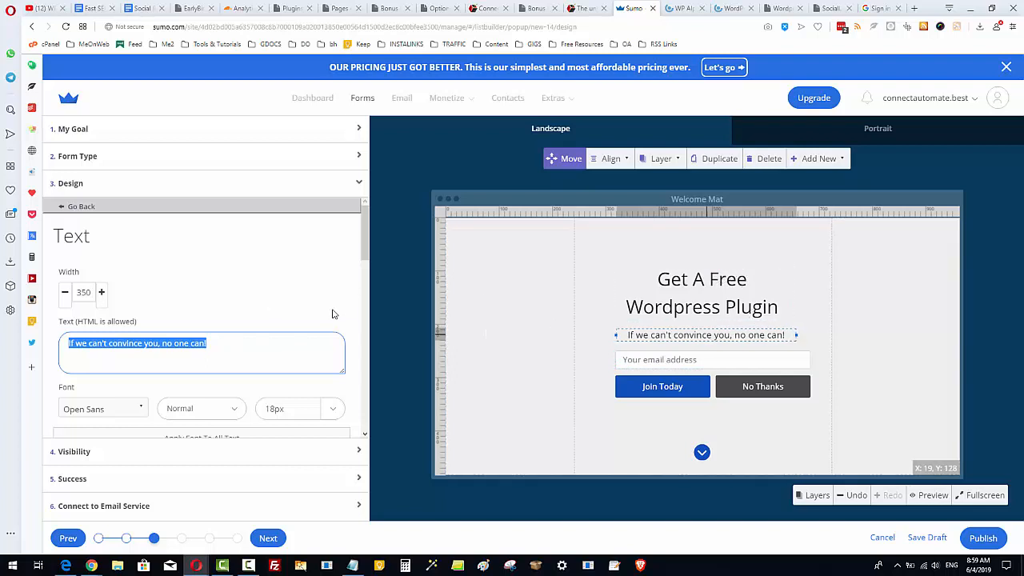
{"action": "left_click_drag", "start_coordinate": [367, 231], "coordinate": [376, 252]}
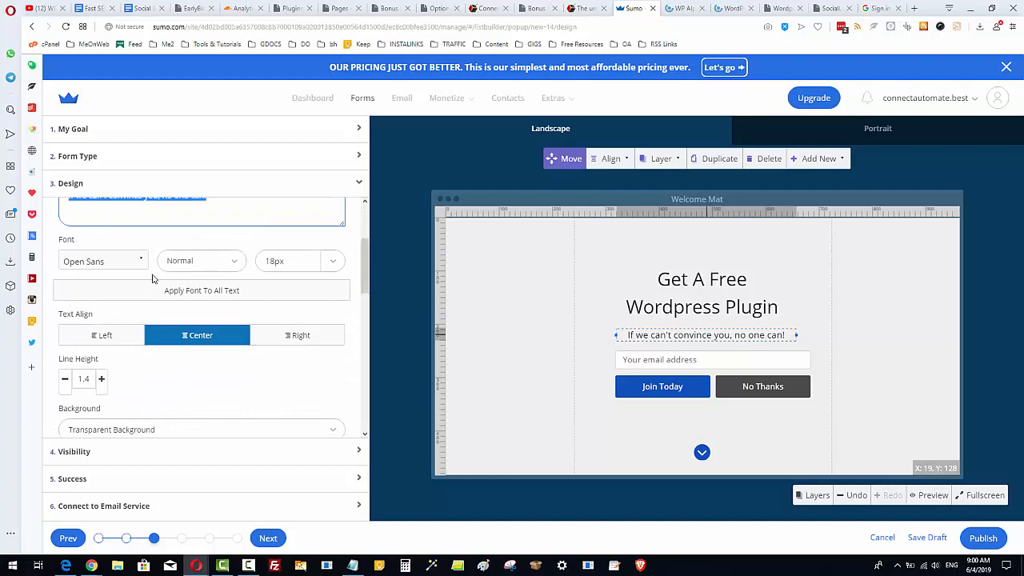
{"action": "left_click", "coordinate": [182, 262]}
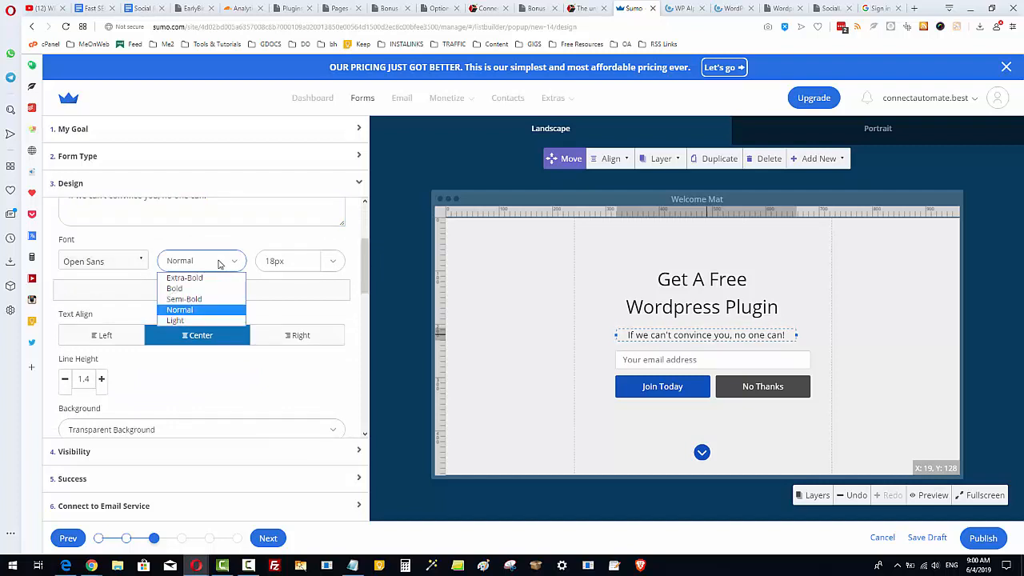
{"action": "left_click", "coordinate": [184, 299]}
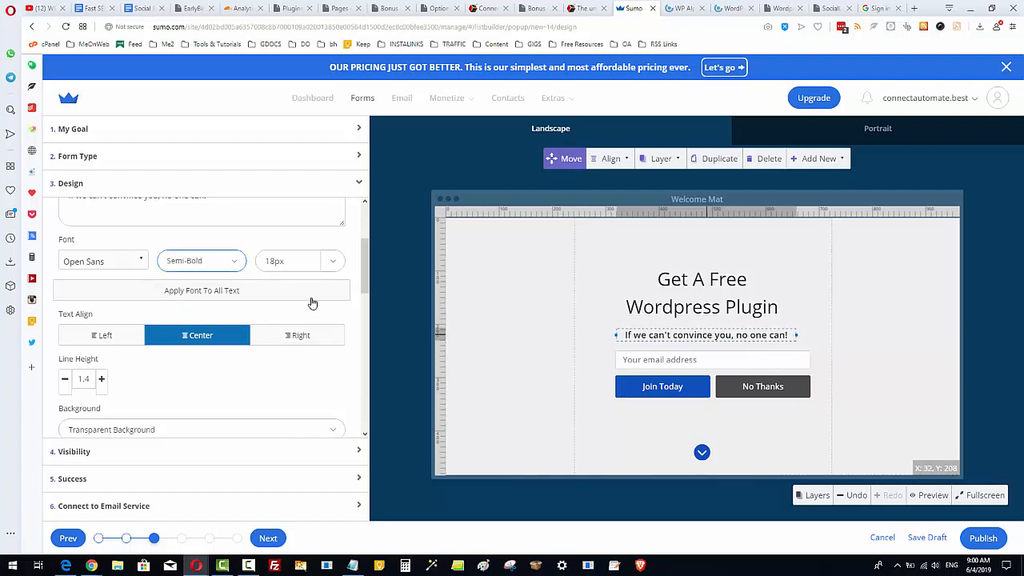
Examine the subheading's font size, background, border and shadow options.
{"action": "left_click", "coordinate": [331, 263]}
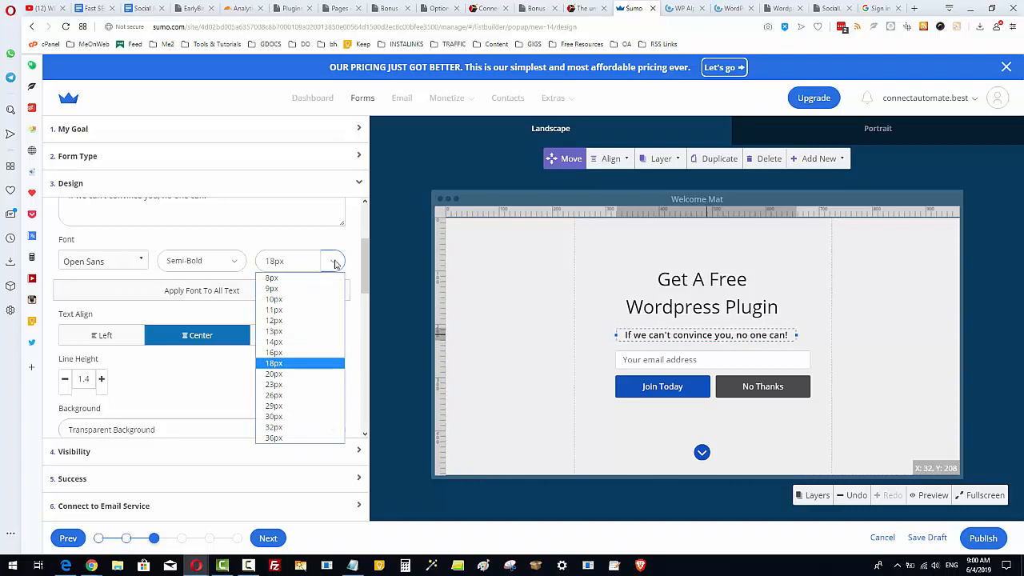
{"action": "left_click", "coordinate": [335, 264]}
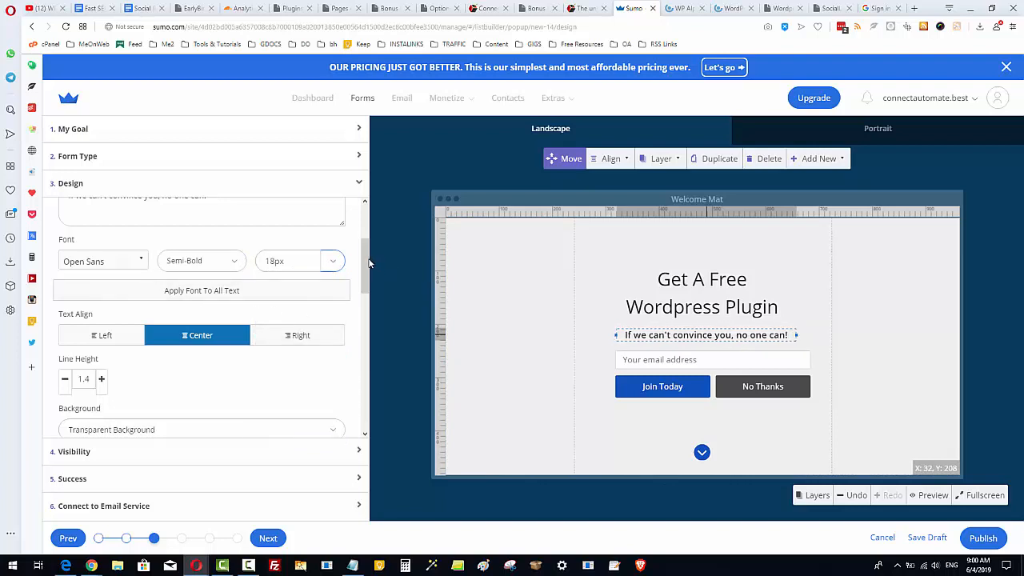
{"action": "scroll", "coordinate": [366, 260], "scroll_direction": "down", "scroll_amount": 3}
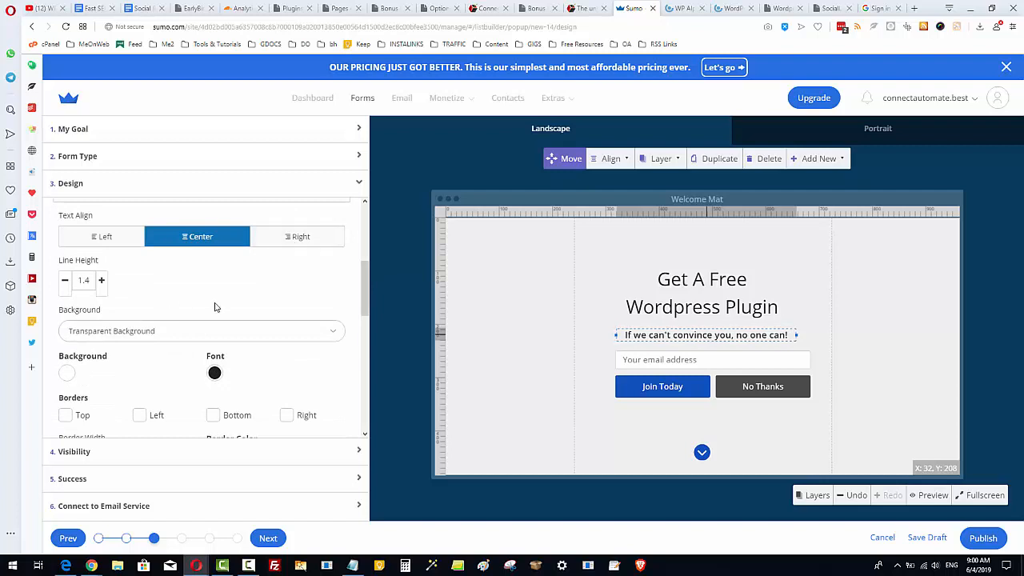
{"action": "left_click", "coordinate": [160, 331]}
{"action": "left_click", "coordinate": [163, 332]}
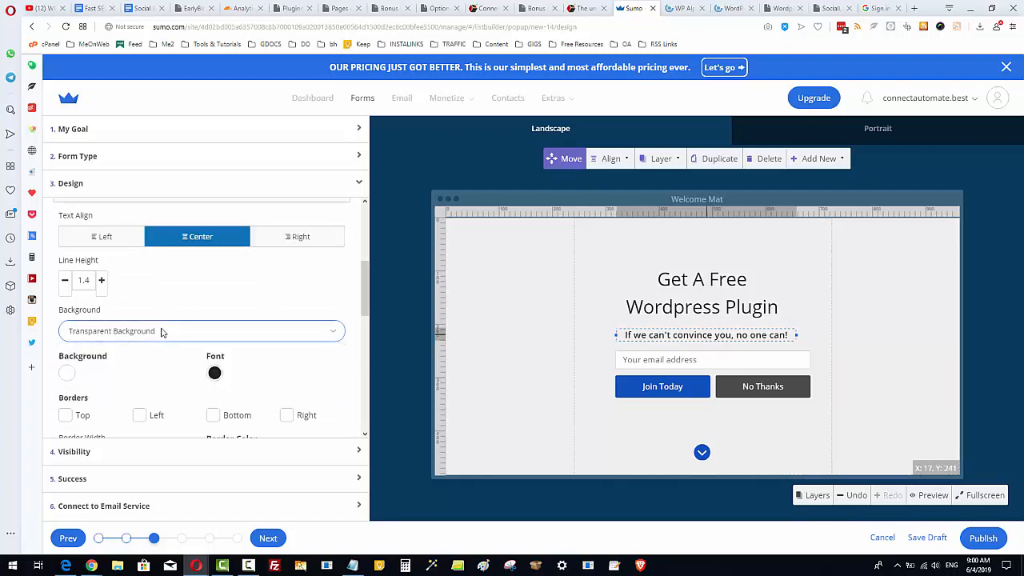
{"action": "left_click_drag", "start_coordinate": [364, 280], "coordinate": [363, 336]}
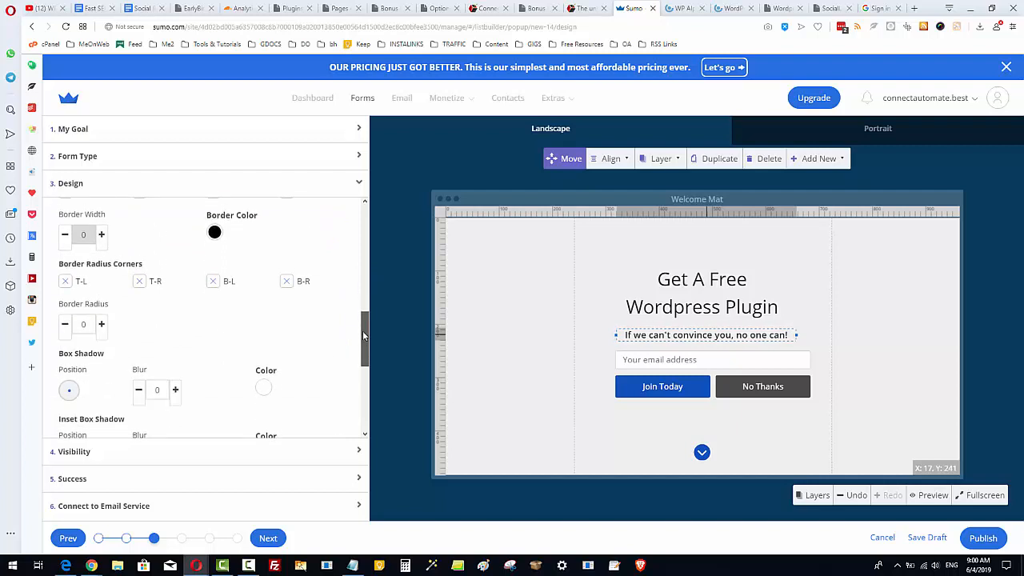
Preview the edited welcome mat on the website and return to the form editor.
{"action": "left_click", "coordinate": [929, 495]}
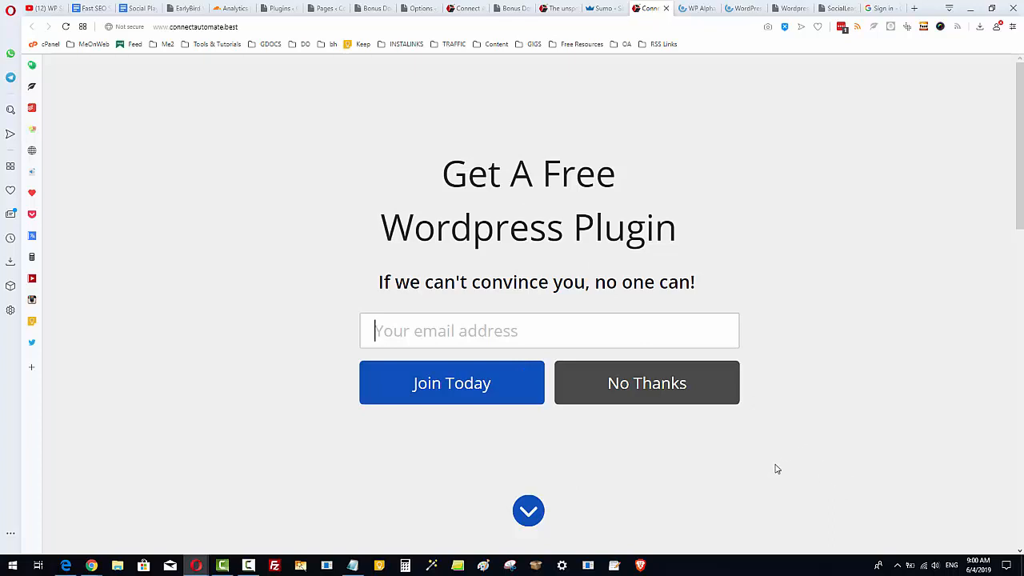
{"action": "left_click", "coordinate": [601, 8]}
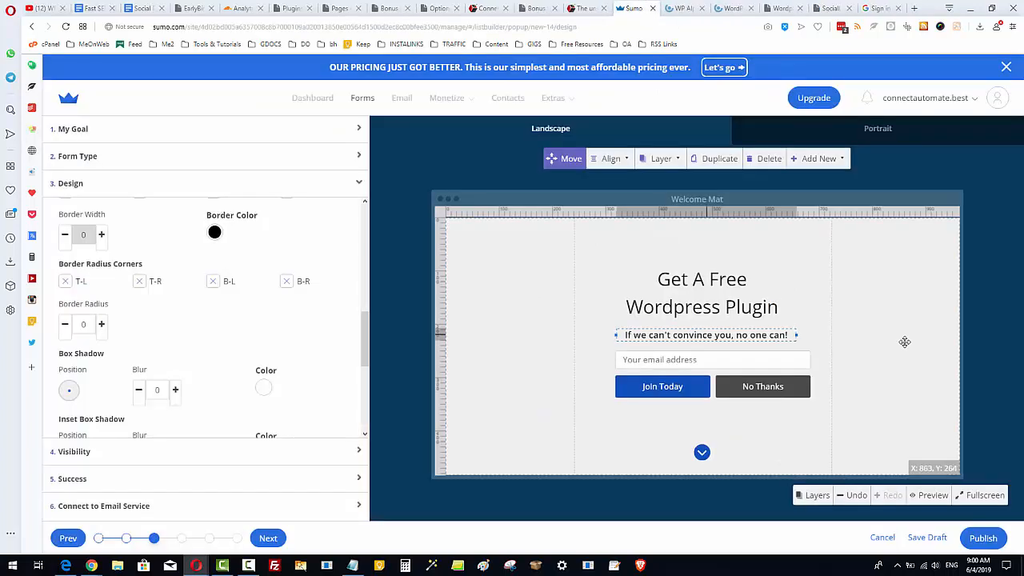
Change the text of the "Join Today" button to "Yes Please".
{"action": "double_click", "coordinate": [734, 287]}
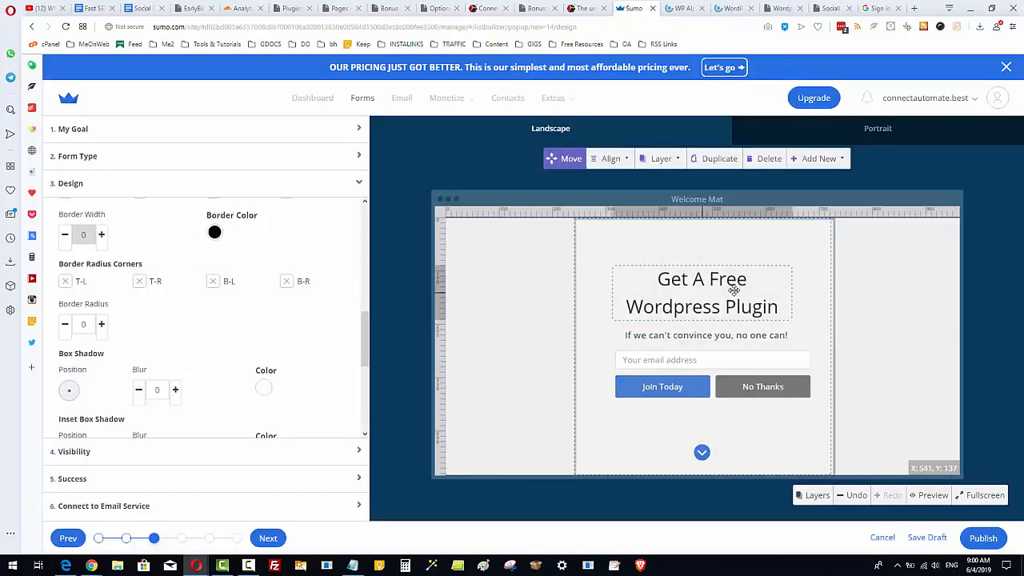
{"action": "left_click", "coordinate": [650, 388]}
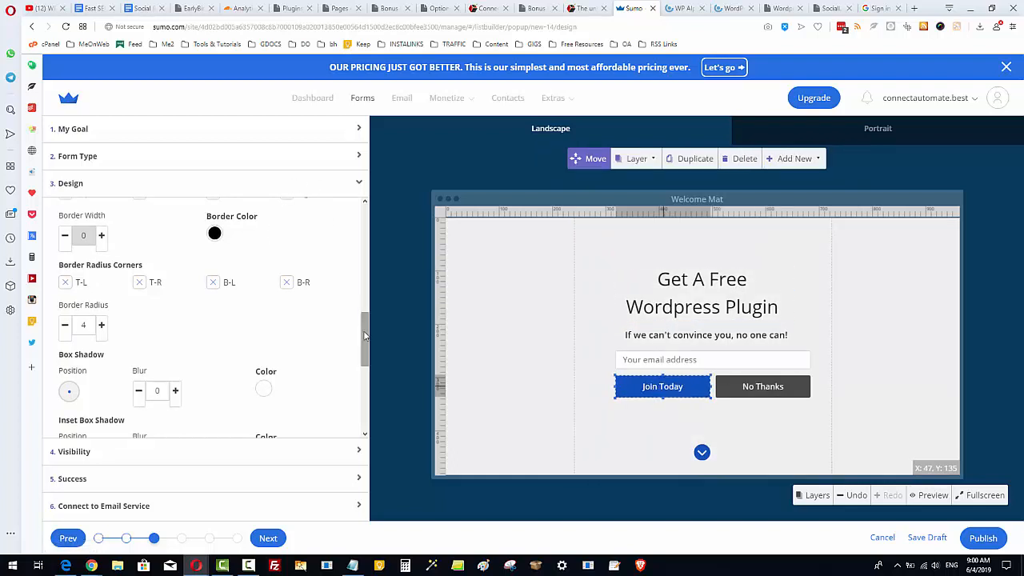
{"action": "left_click_drag", "start_coordinate": [367, 337], "coordinate": [372, 237]}
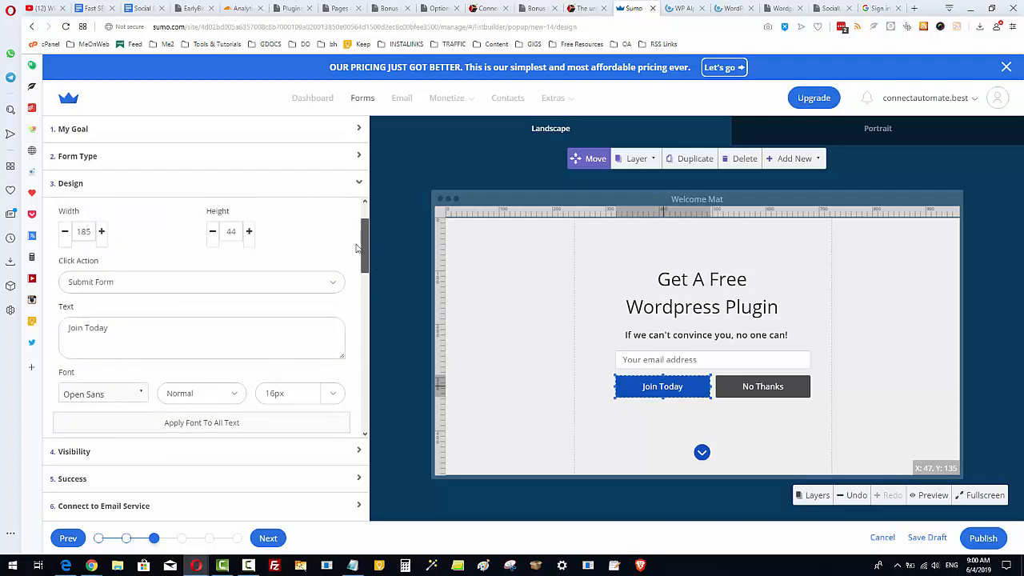
{"action": "left_click", "coordinate": [96, 326]}
{"action": "triple_click", "coordinate": [97, 326]}
{"action": "type", "text": "Y"}
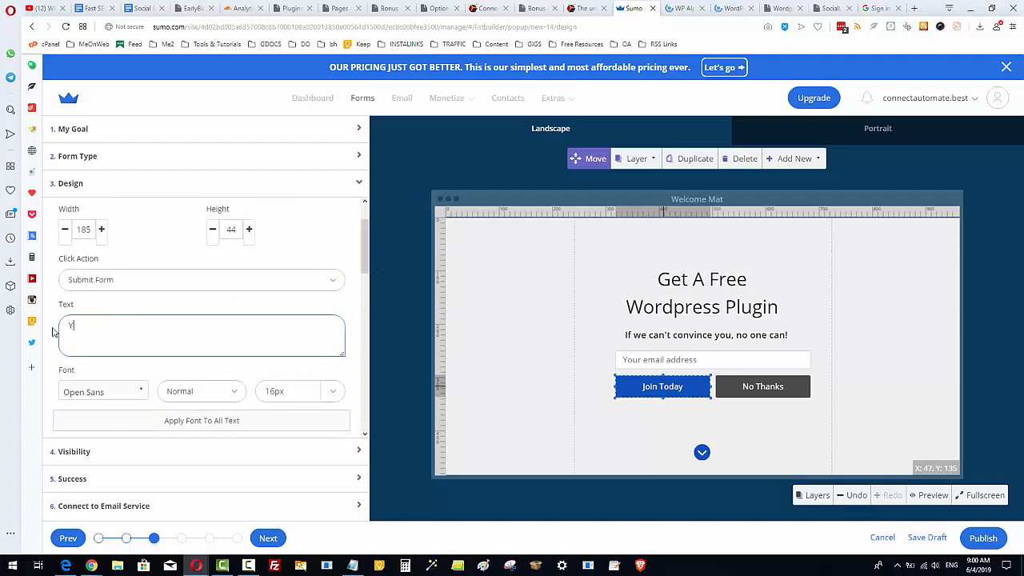
{"action": "type", "text": "ease"}
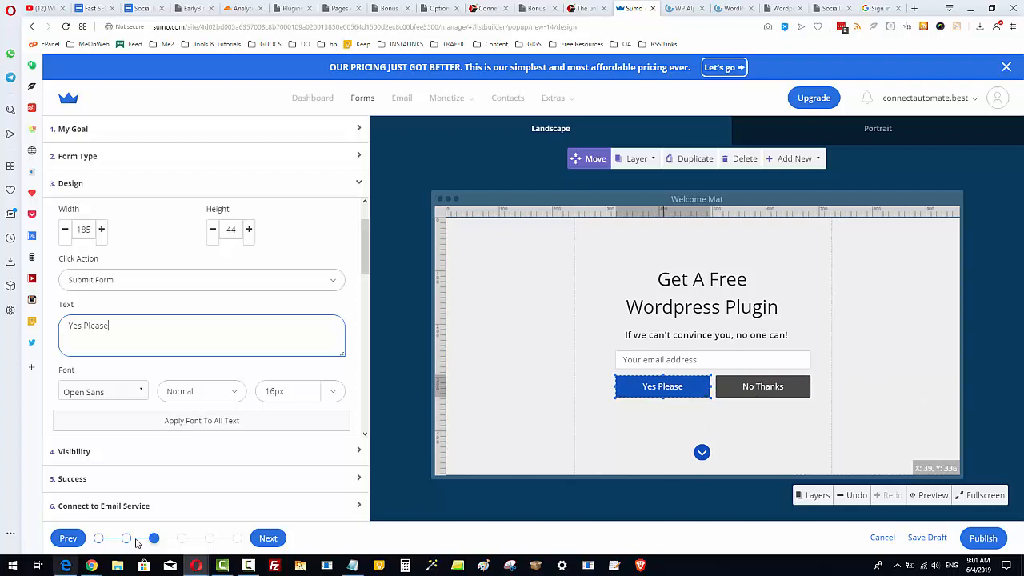
Set the form's visibility to Manual Mode and continue to the Success settings.
{"action": "left_click", "coordinate": [268, 538]}
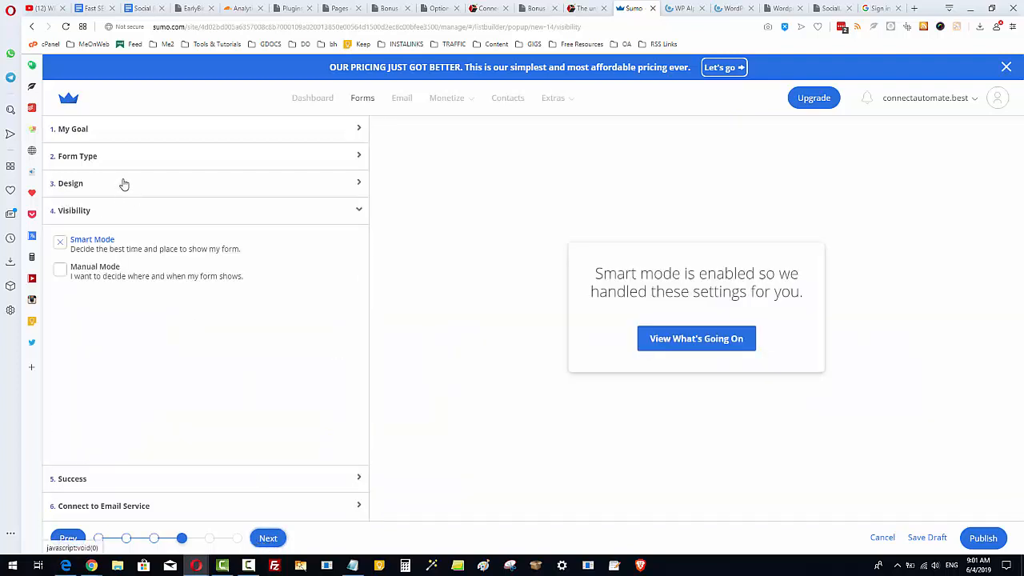
{"action": "left_click", "coordinate": [60, 272]}
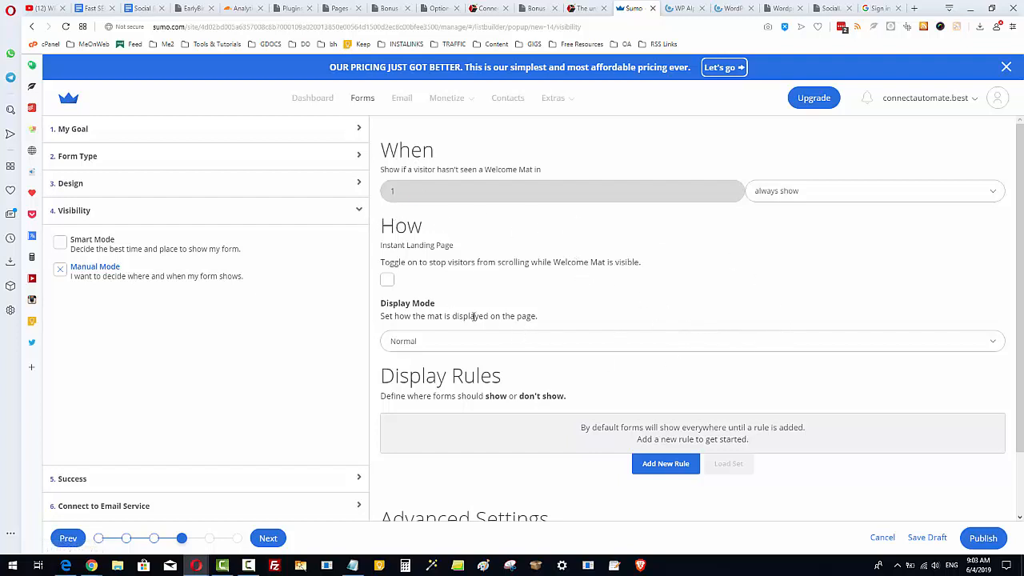
{"action": "left_click", "coordinate": [268, 538]}
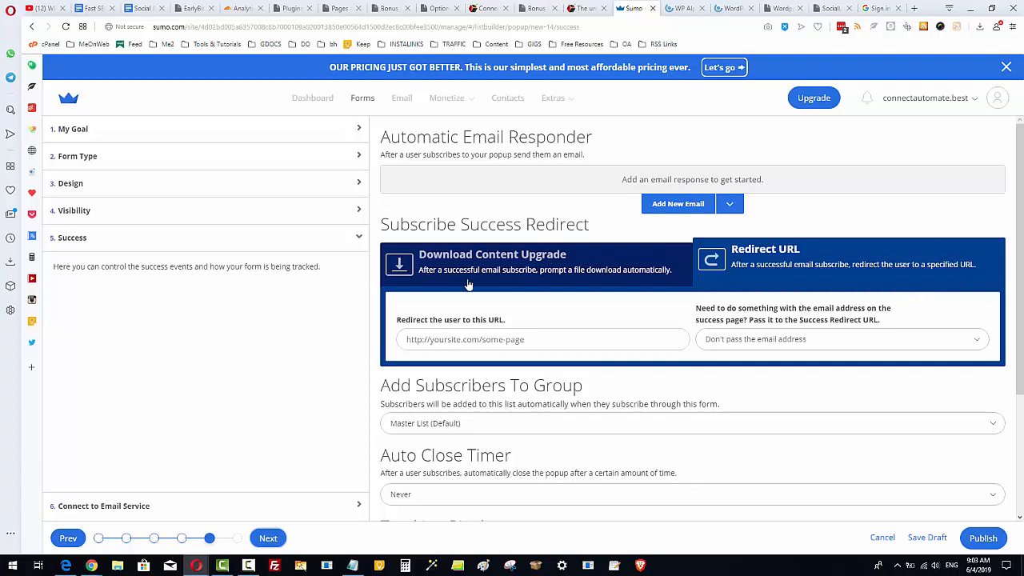
Switch to SocialLeads.io, open the locked link for the Dropbox PDF to view its Google sign-in page, and return to the Sumo form.
{"action": "left_click", "coordinate": [440, 342]}
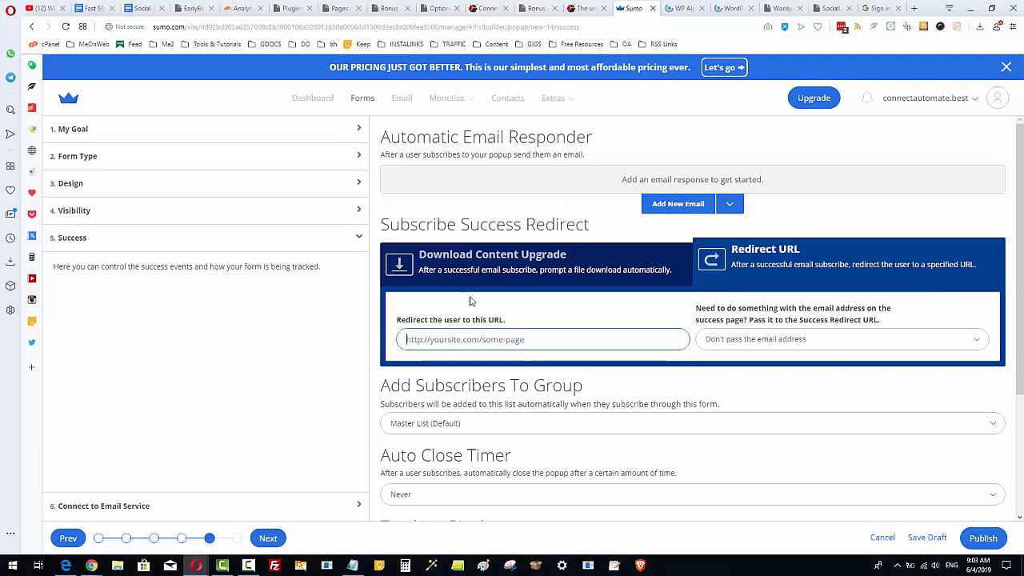
{"action": "left_click", "coordinate": [827, 8]}
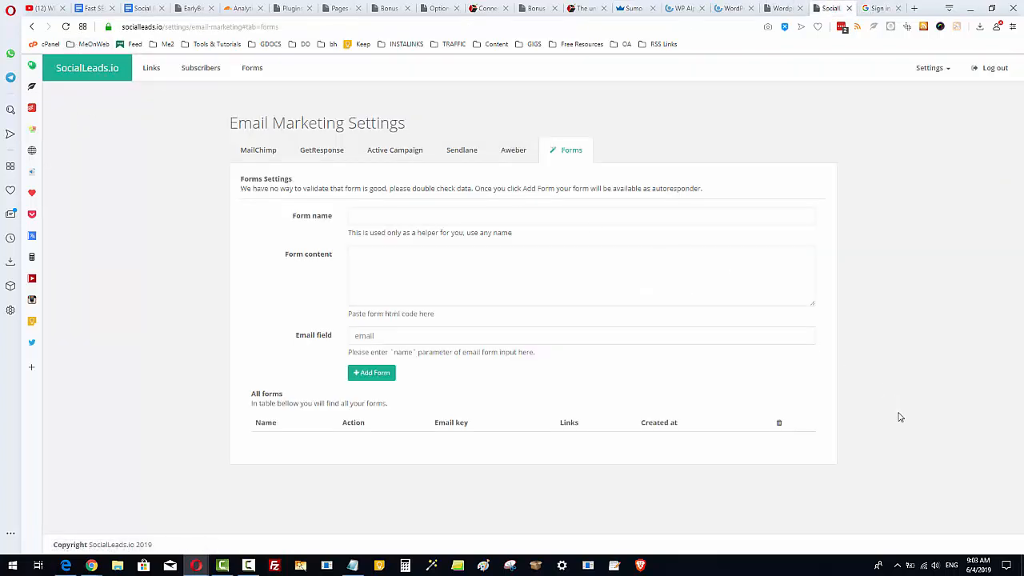
{"action": "left_click", "coordinate": [148, 70]}
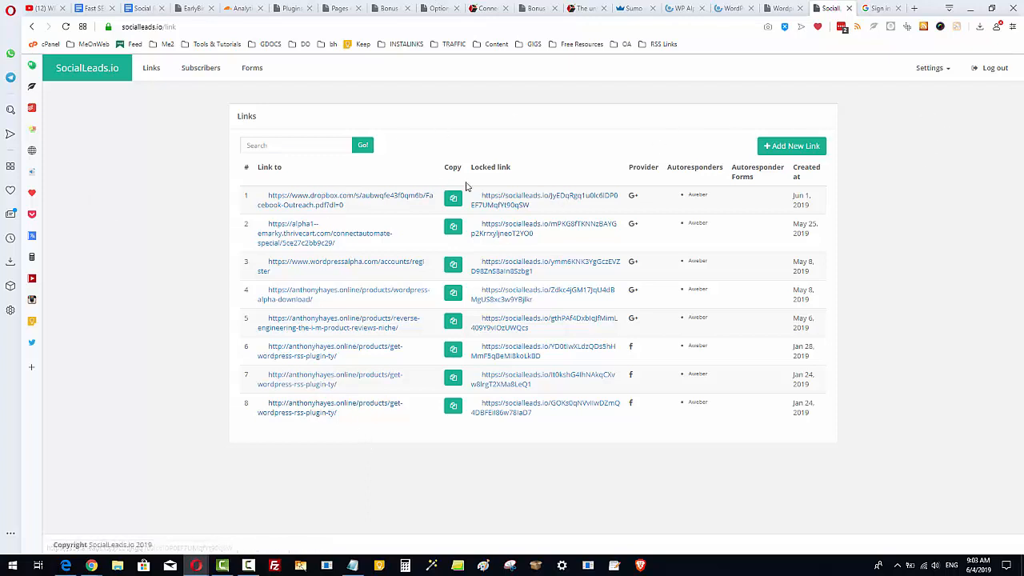
{"action": "left_click", "coordinate": [534, 199]}
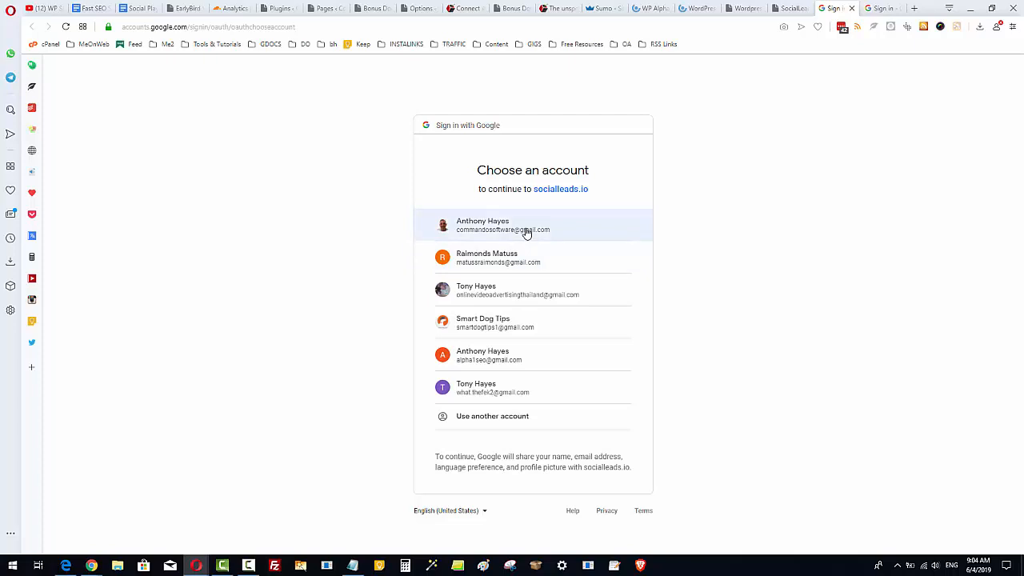
{"action": "left_click", "coordinate": [796, 8]}
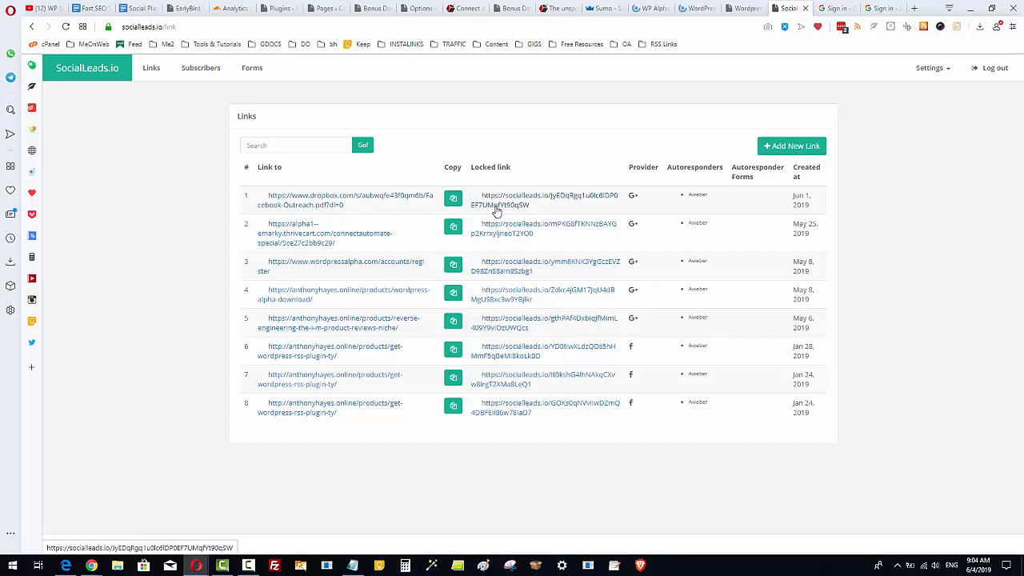
{"action": "left_click", "coordinate": [596, 9]}
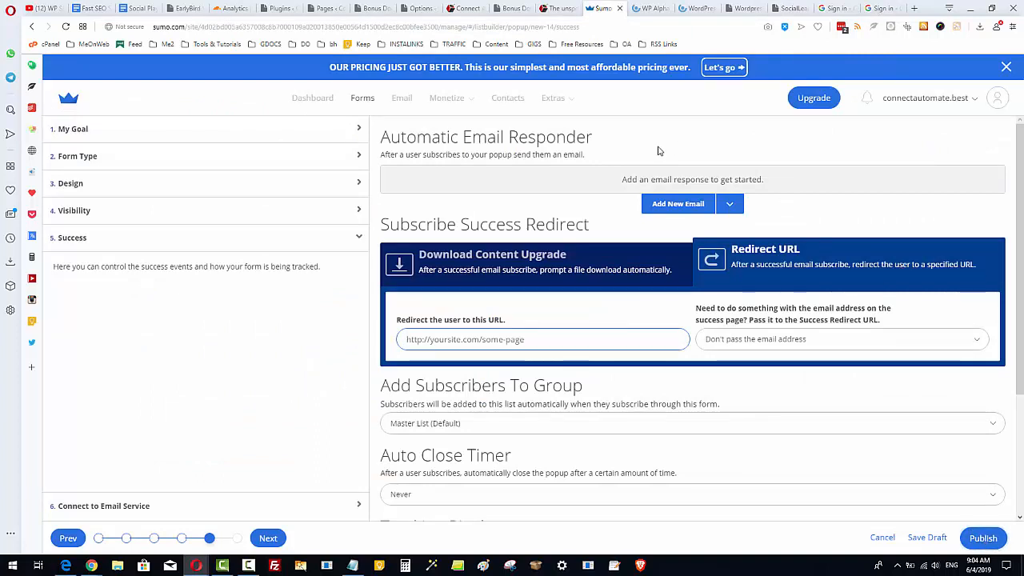
Review the Google account chooser and the Social Media settings in SocialLeads.io, and return to the Sumo form's Success settings.
{"action": "left_click", "coordinate": [834, 8]}
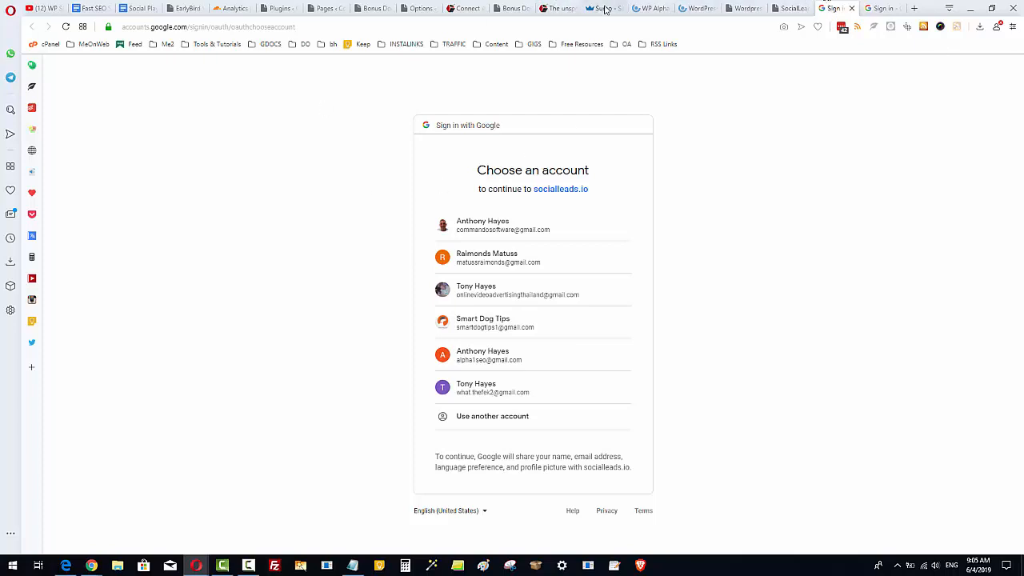
{"action": "left_click", "coordinate": [789, 9]}
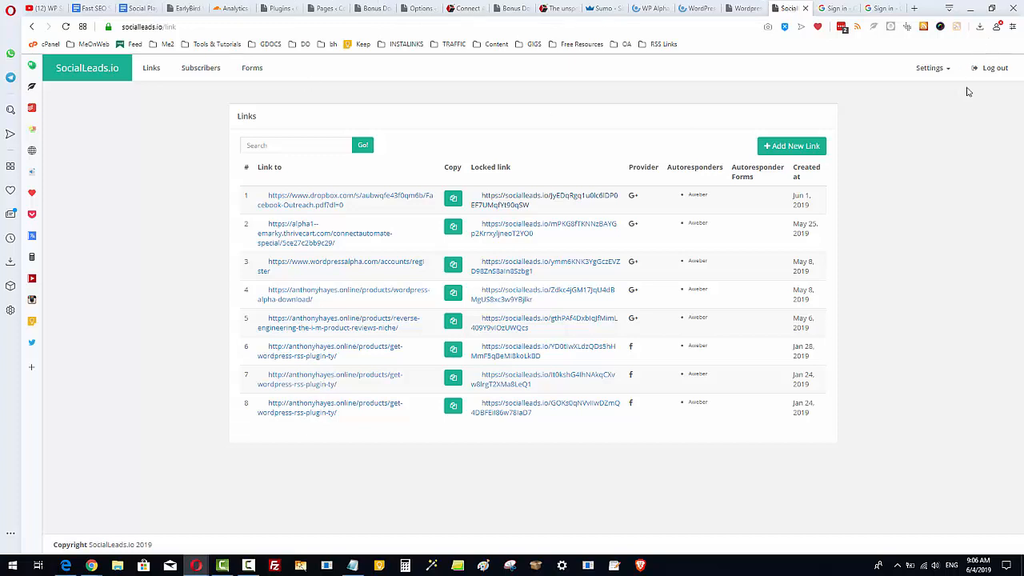
{"action": "left_click", "coordinate": [942, 67]}
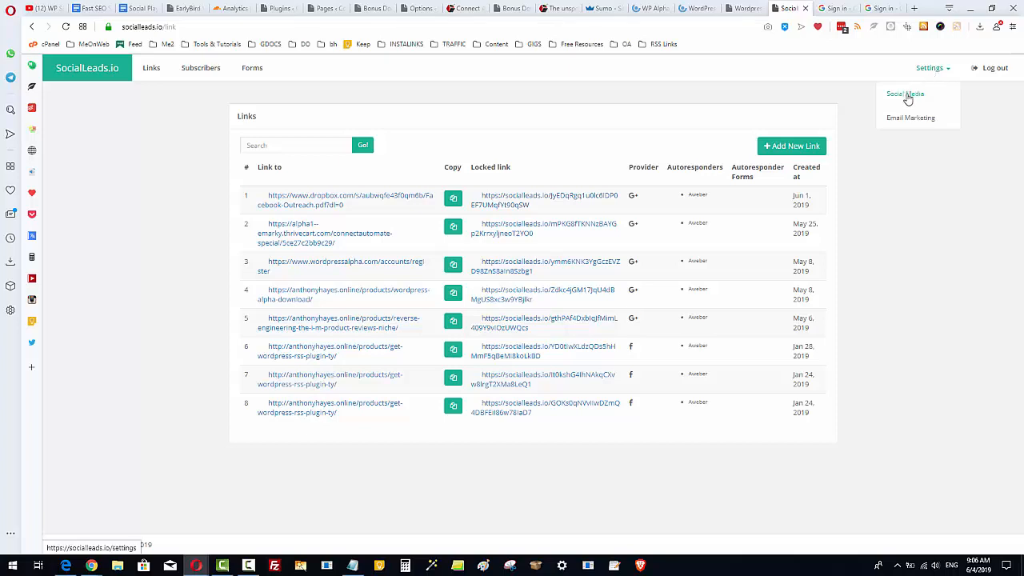
{"action": "left_click", "coordinate": [909, 97]}
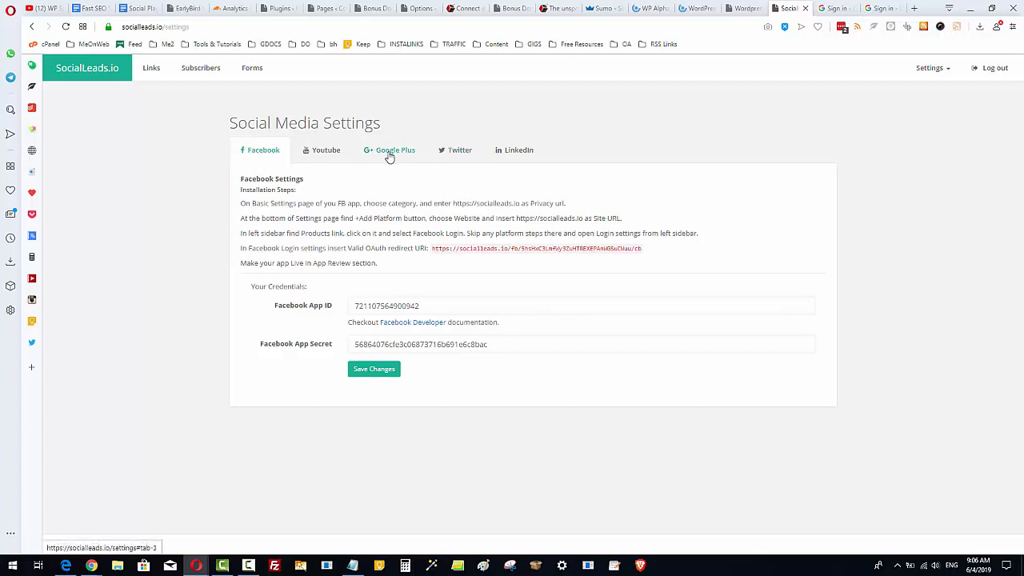
{"action": "left_click", "coordinate": [159, 74]}
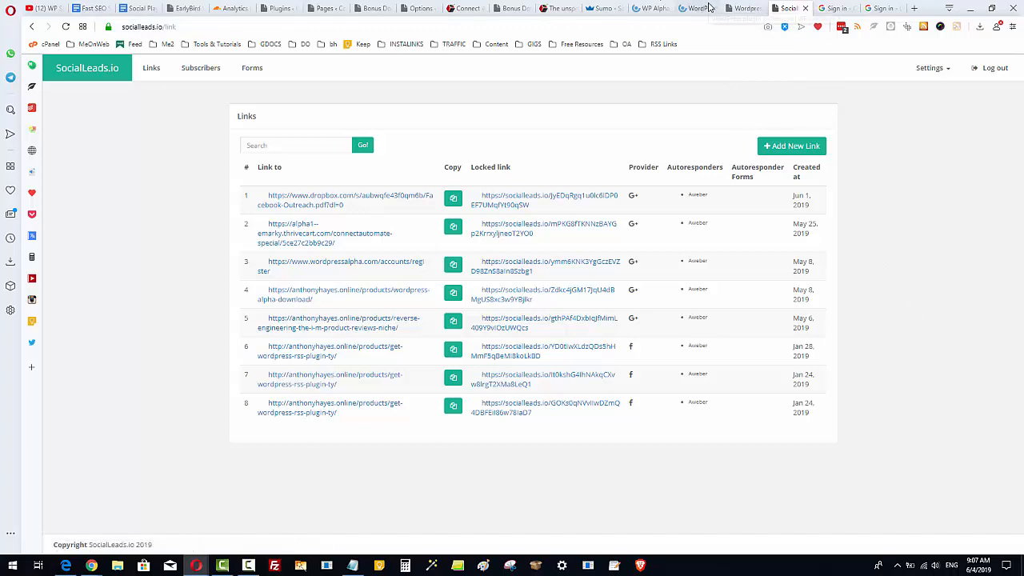
{"action": "left_click", "coordinate": [602, 8]}
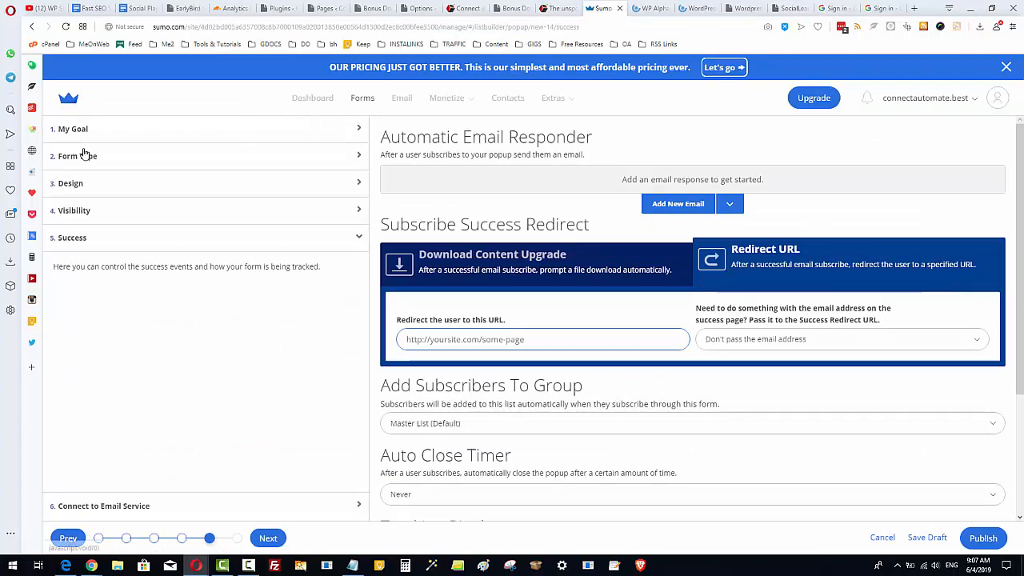
Review the welcome mat's Form Type and My Goal settings.
{"action": "left_click", "coordinate": [187, 159]}
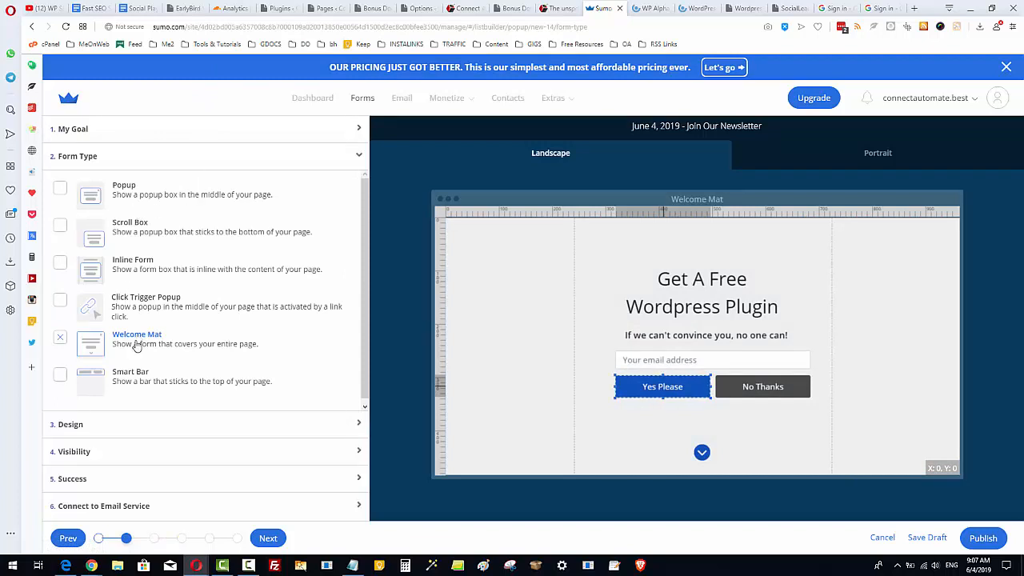
{"action": "left_click", "coordinate": [185, 137]}
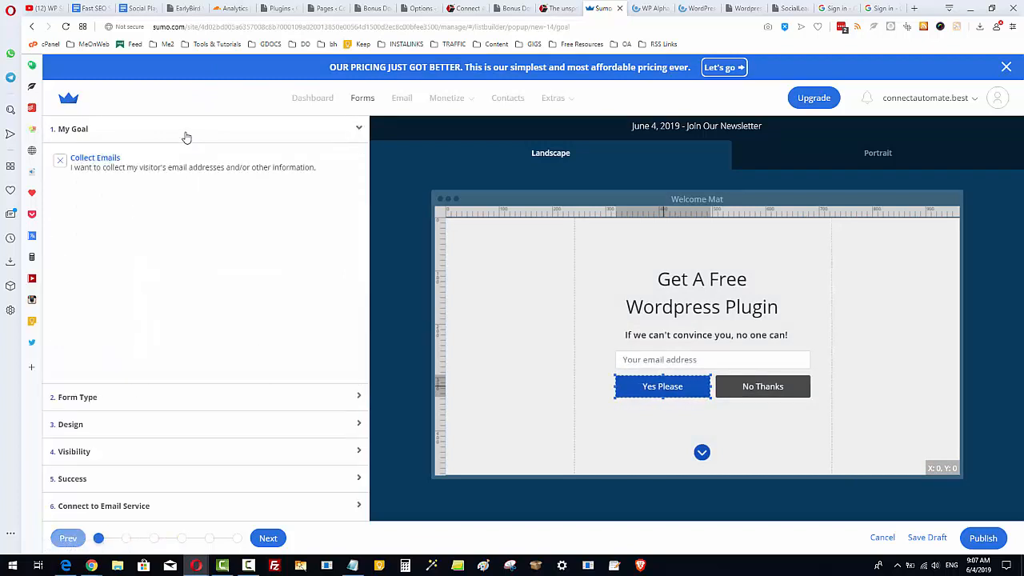